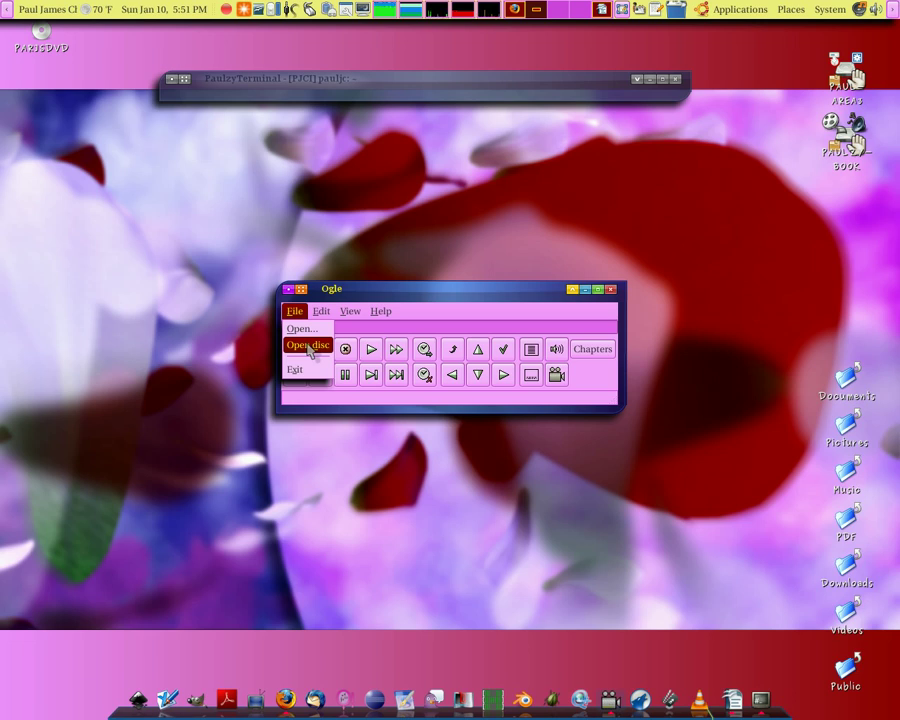
Start the inserted DVD and enlarge the video window until its main menu appears
left_click(316, 347)
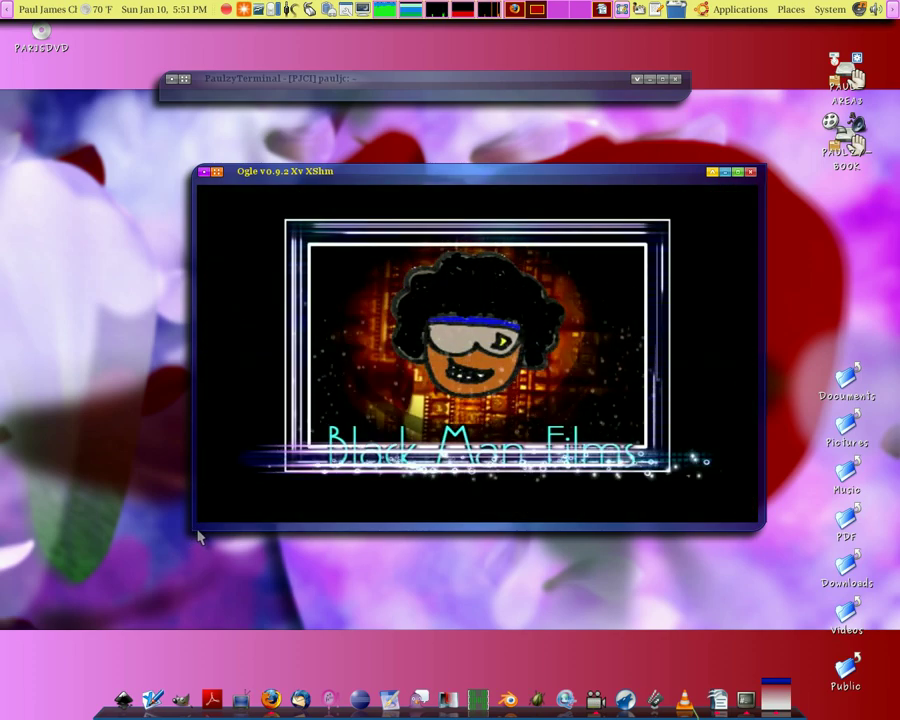
left_click_drag(197, 522, 164, 538)
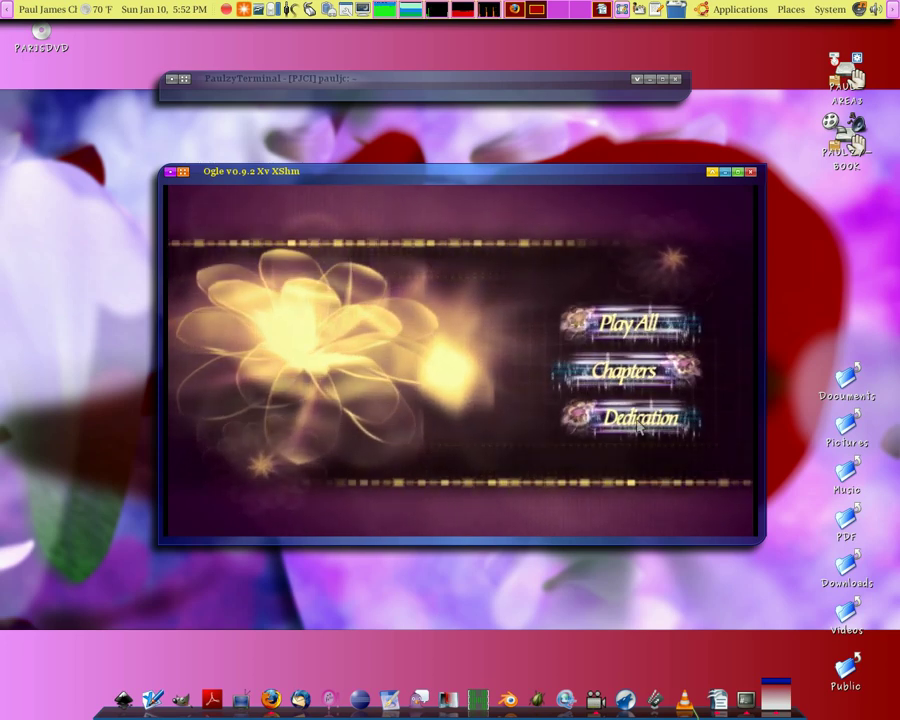
Play the L. A. County Fair chapter and move the control panel below the video
key("Down")
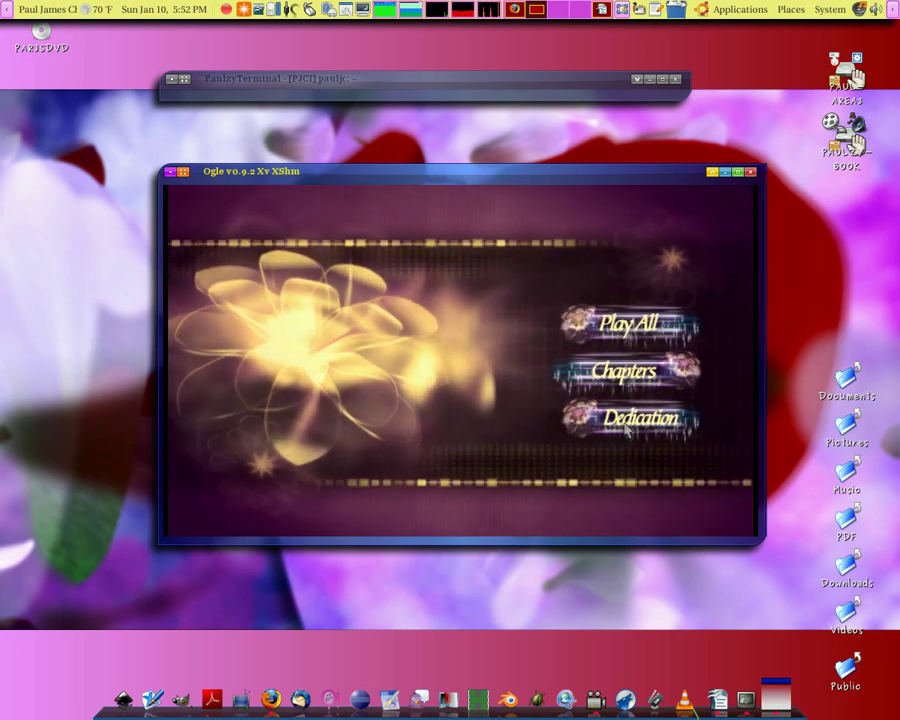
key("Up")
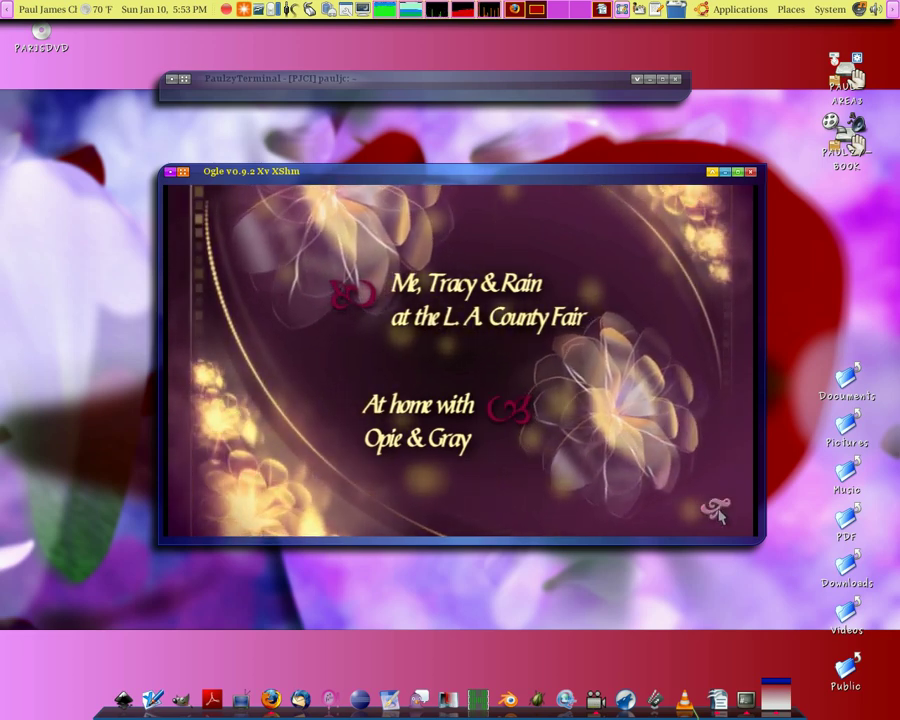
left_click(346, 293)
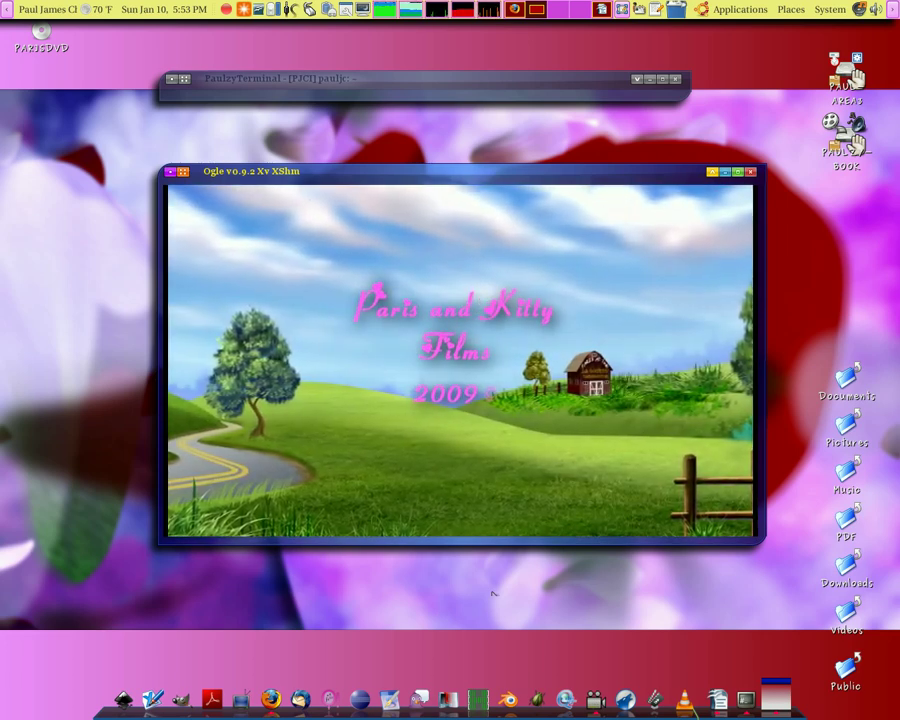
left_click(596, 700)
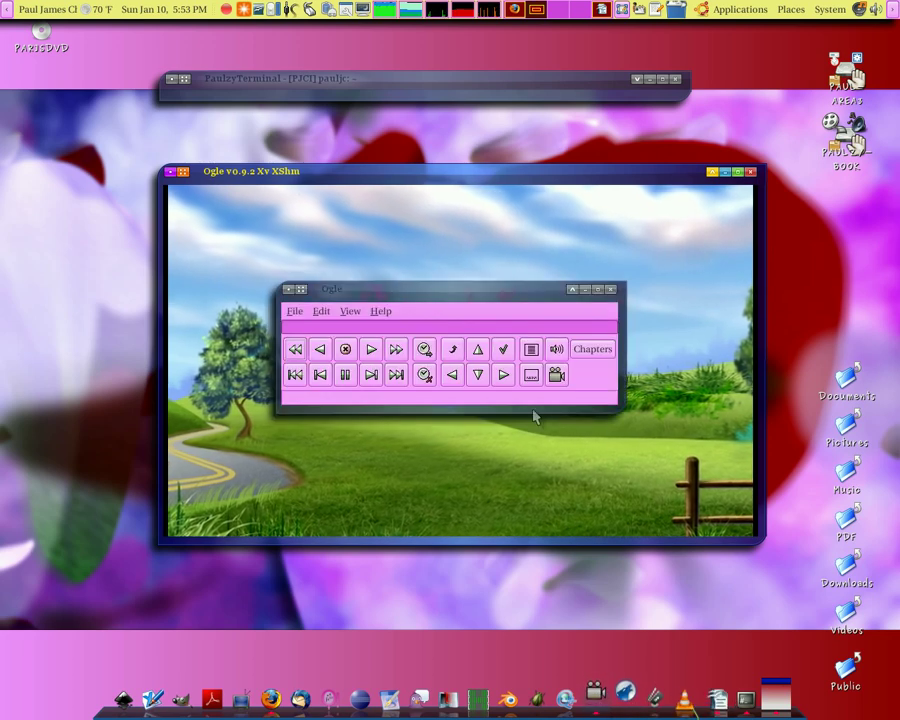
left_click_drag(460, 290, 459, 557)
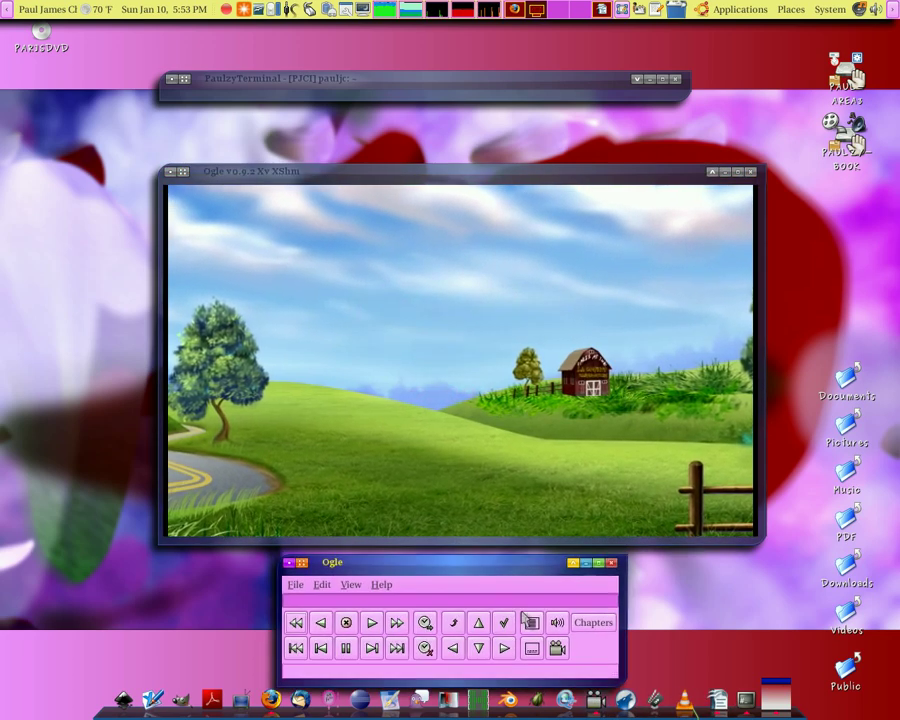
Jump to the Root menu, then leave the chapters menu via its bottom-right emblem
left_click(532, 620)
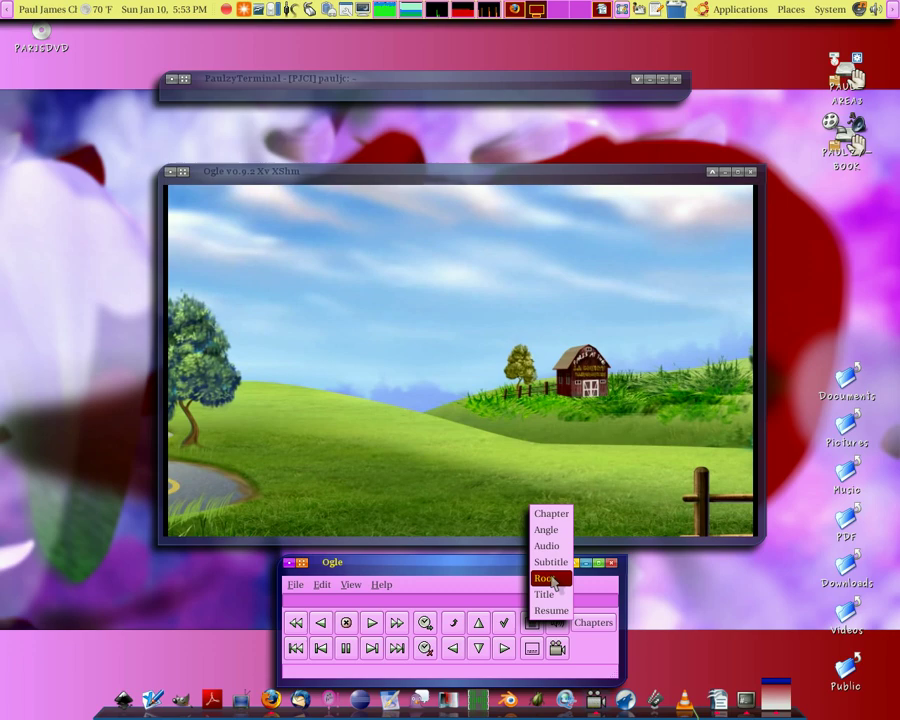
left_click(545, 578)
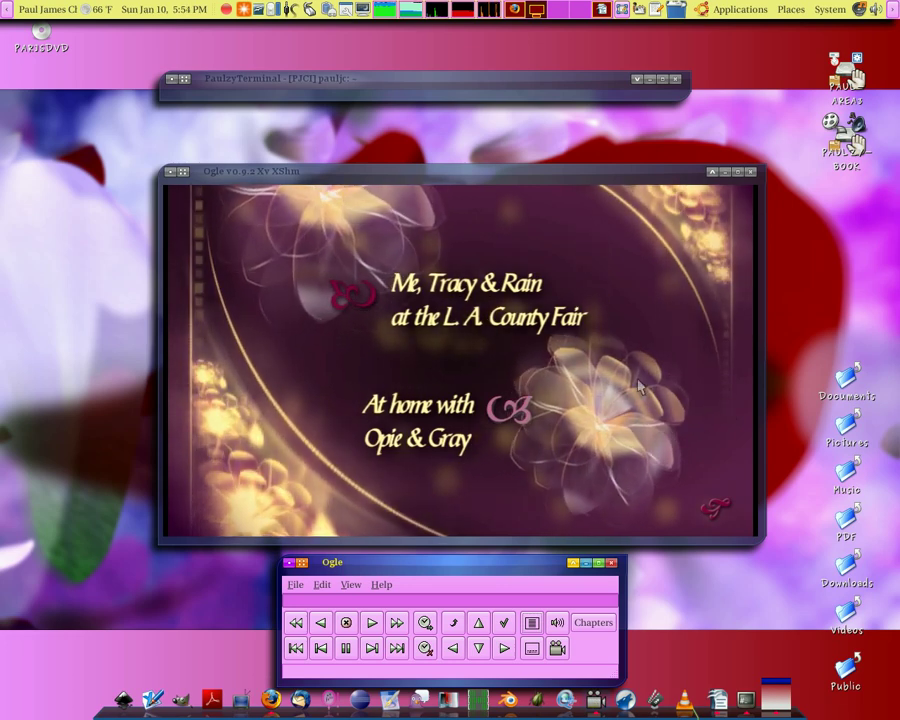
left_click(717, 510)
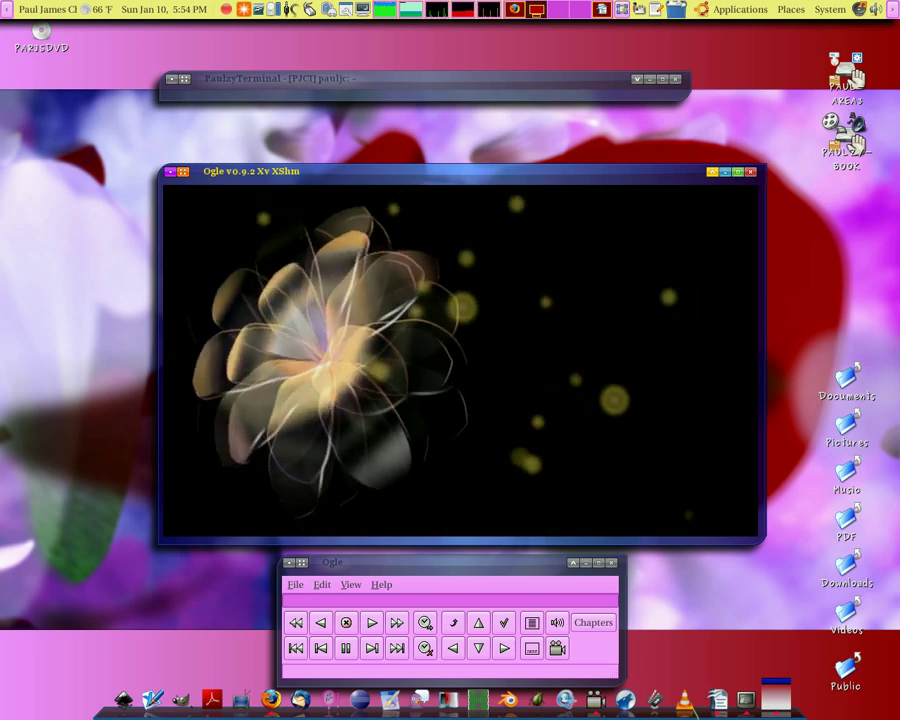
Return to the Root menu and play At home with Opie & Gray from Chapters
left_click(531, 623)
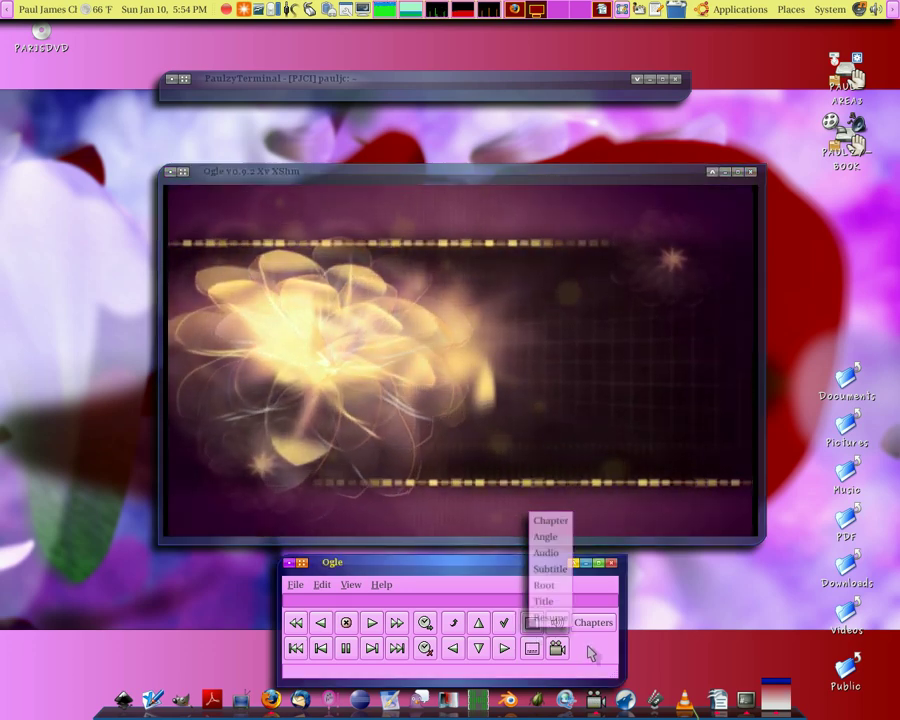
left_click(590, 653)
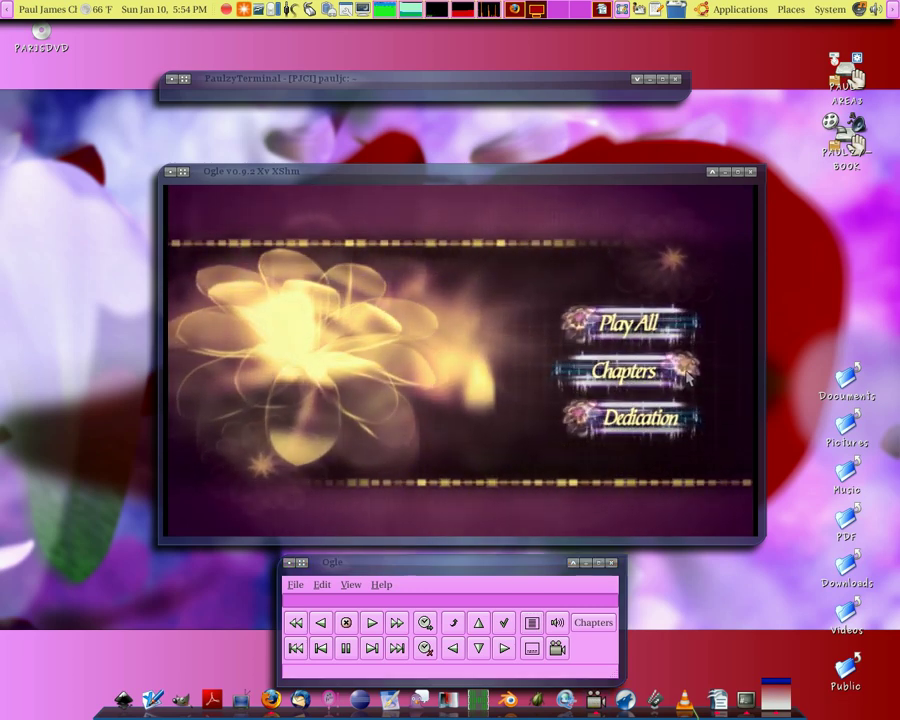
left_click(688, 373)
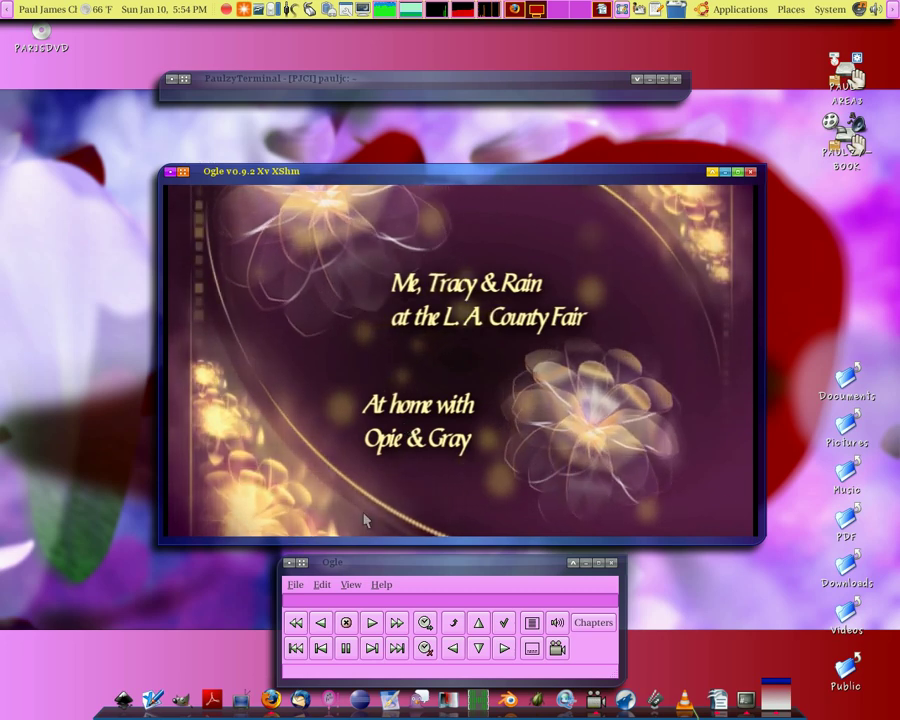
left_click(523, 418)
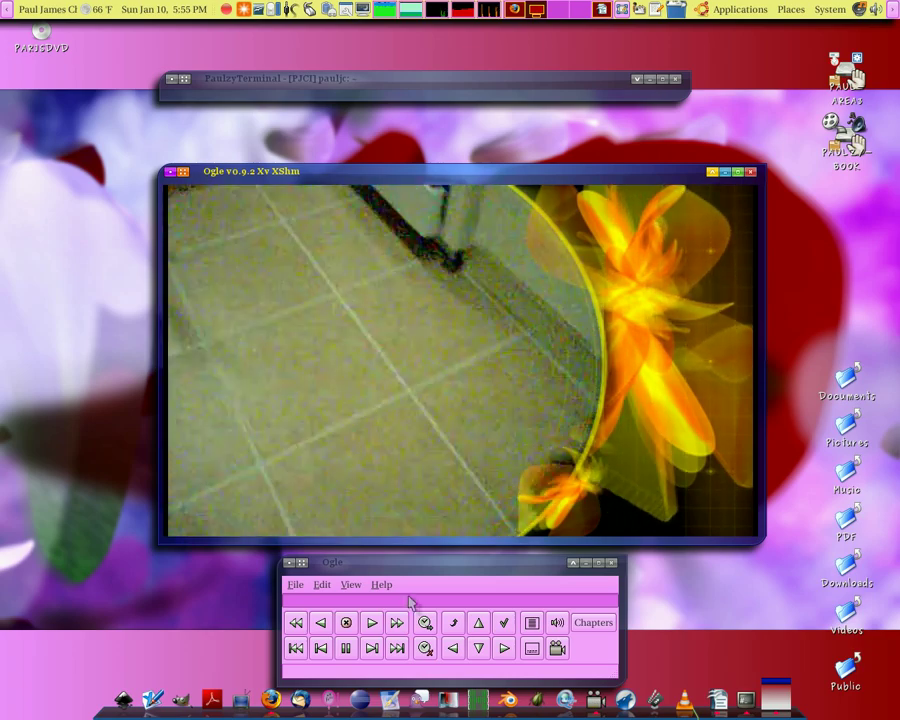
Jump to Title 2, Chapter 3 to show the For Paddy 1987 - 2007 dedication
left_click(593, 623)
mouse_move(640, 650)
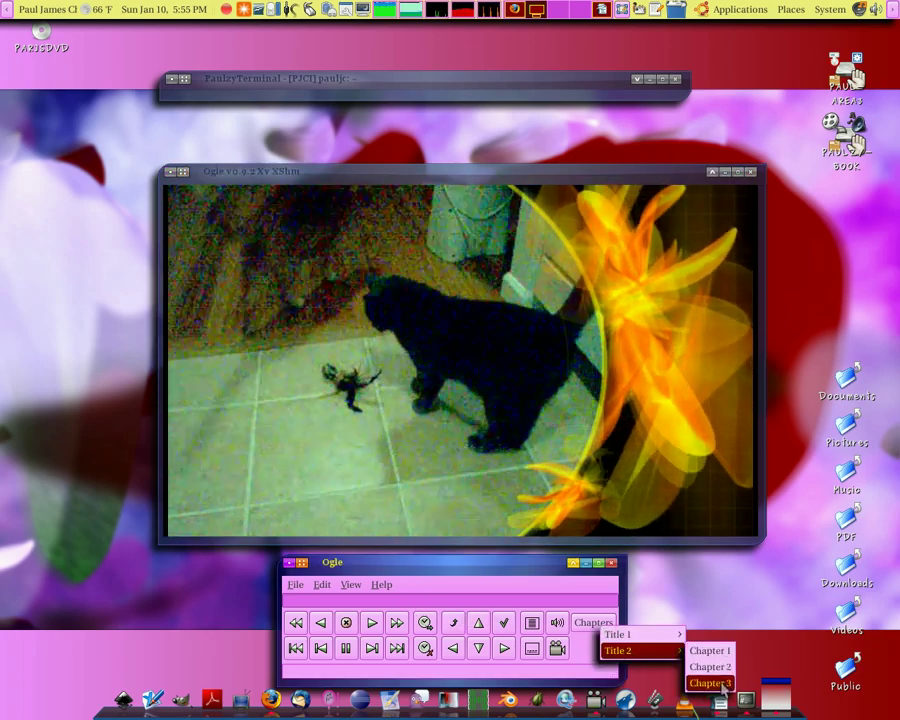
left_click(710, 667)
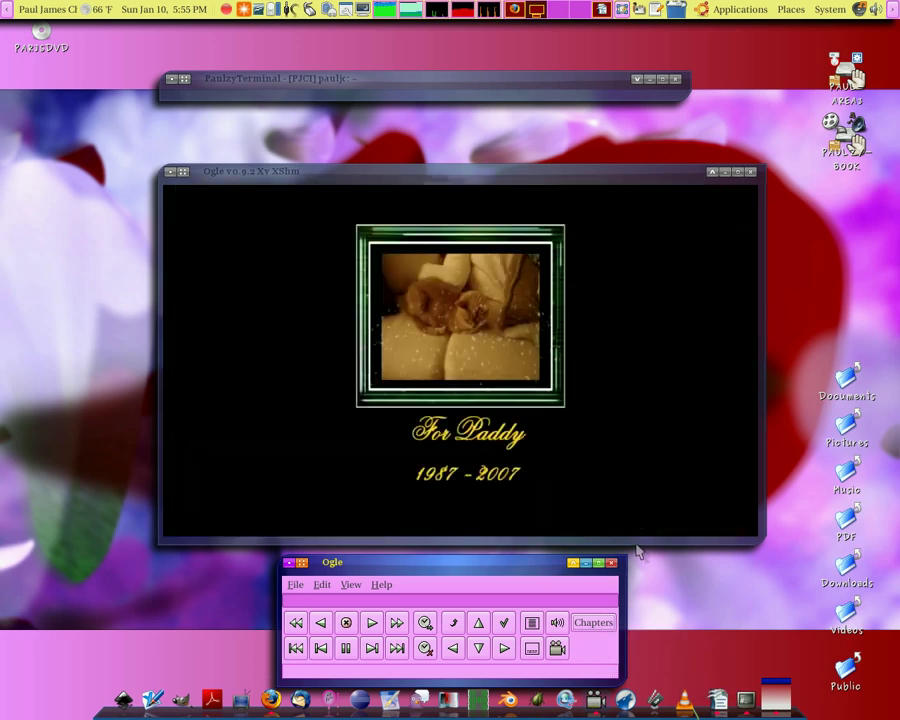